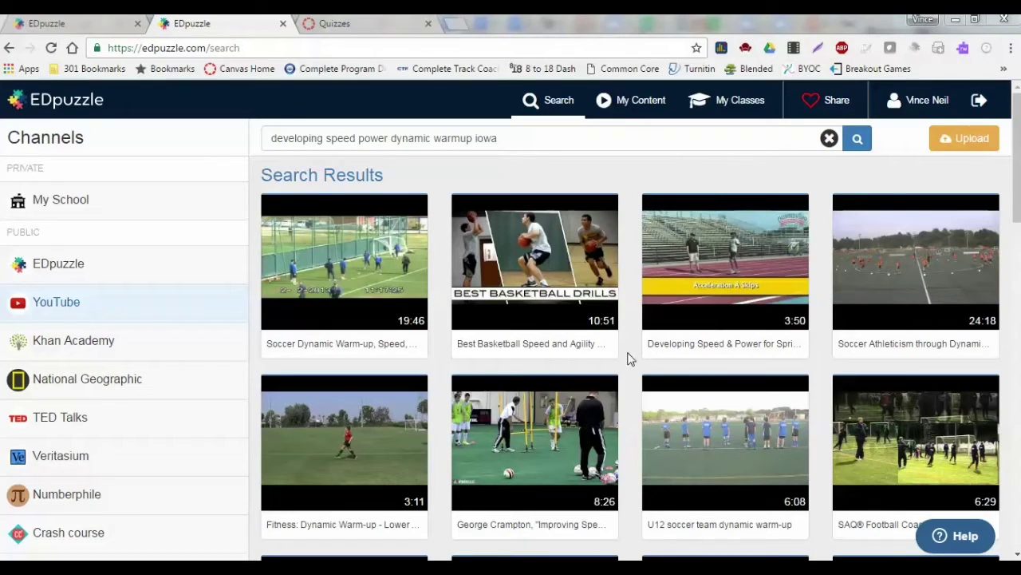
# Browse the YouTube results for 'developing speed power dynamic warmup iowa' in EDpuzzle
pyautogui.moveTo(539, 257)
pyautogui.moveTo(731, 216)
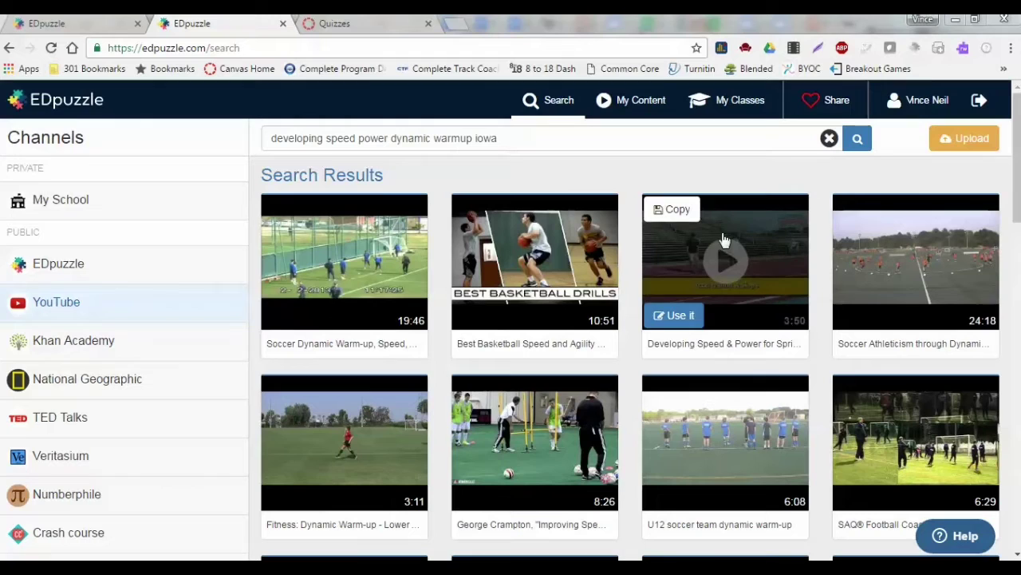
# Start a new lesson from the 'Developing Speed & Power for Sprints, Relays…' video
pyautogui.click(680, 316)
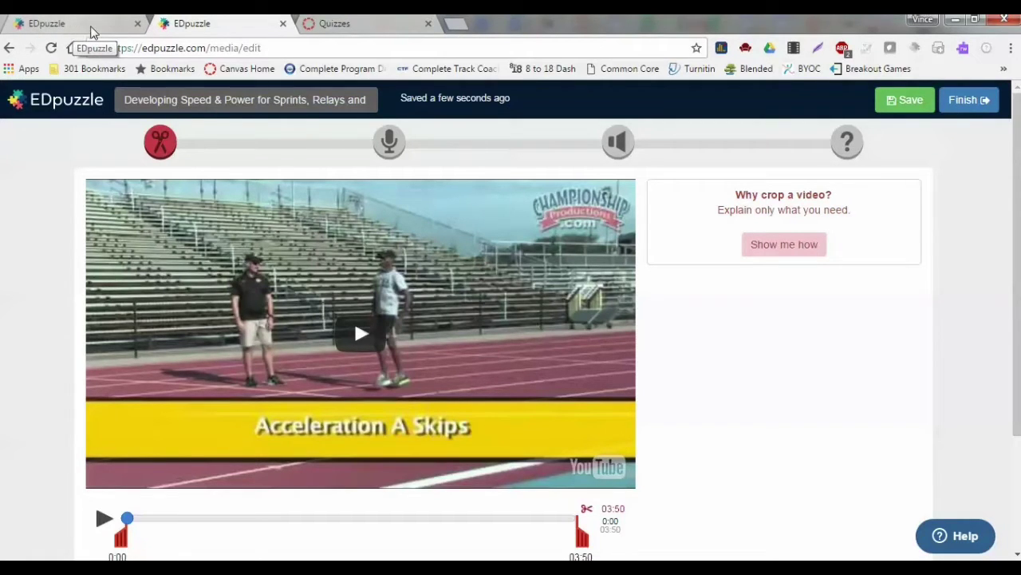
# In the existing lesson, move the Yes/No question 'Did you answer the question below?' to 0:56
pyautogui.click(79, 29)
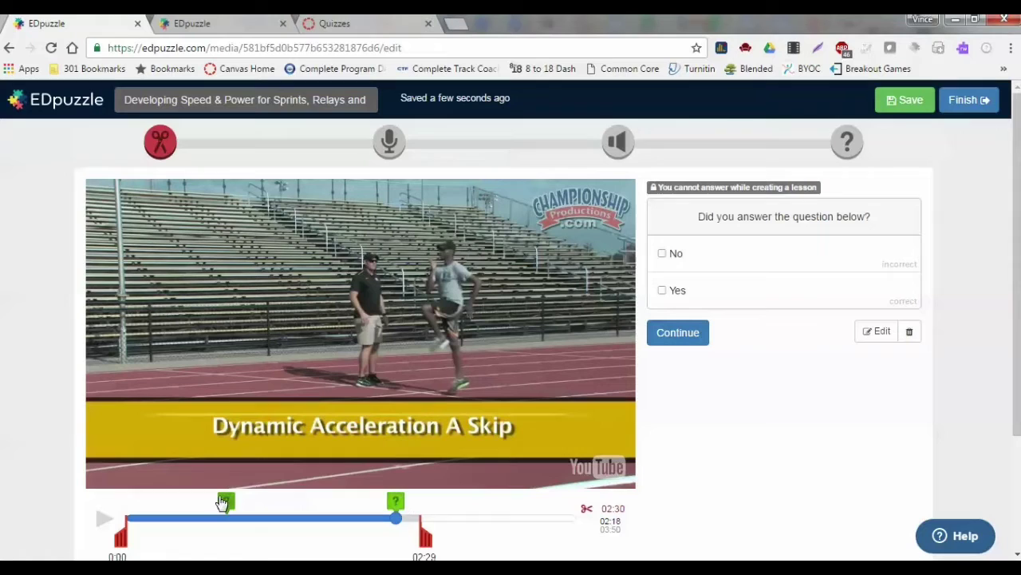
pyautogui.moveTo(224, 502); pyautogui.dragTo(233, 506)
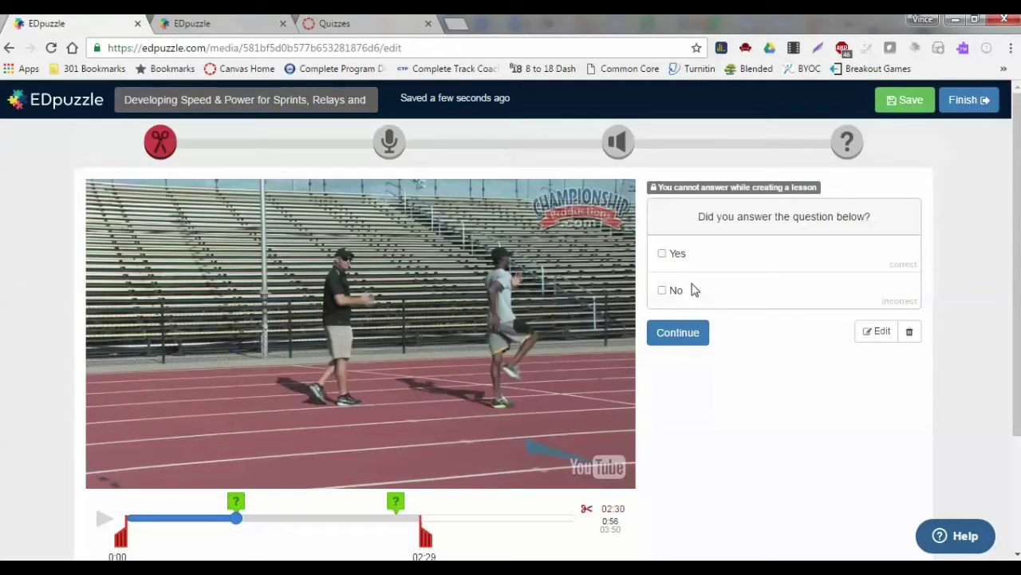
# Jump to the lesson's second Yes/No question at 2:18 on the timeline
pyautogui.click(396, 503)
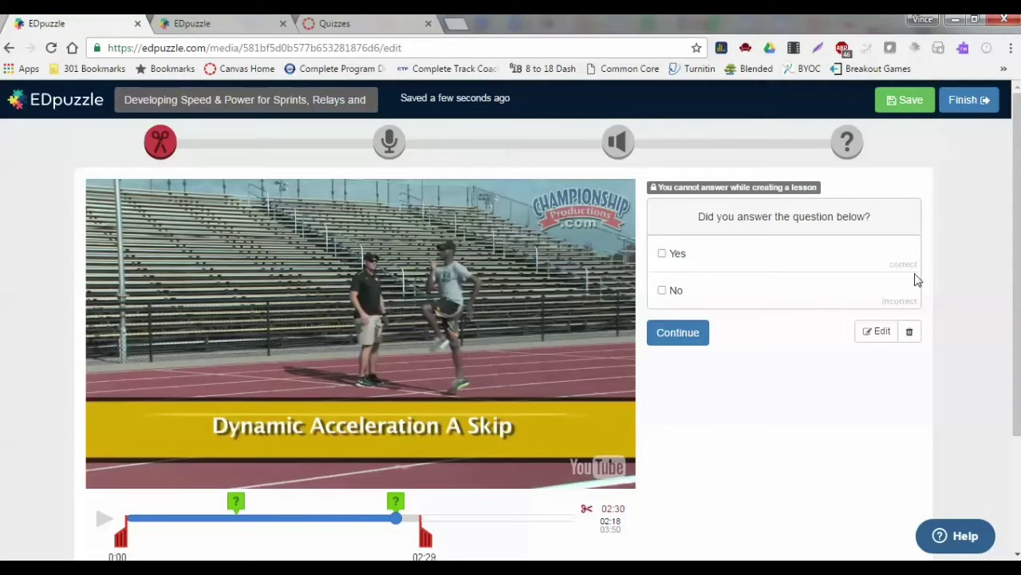
# Finish the lesson, select its public embed code, and return to the Canvas Quizzes list
pyautogui.click(959, 107)
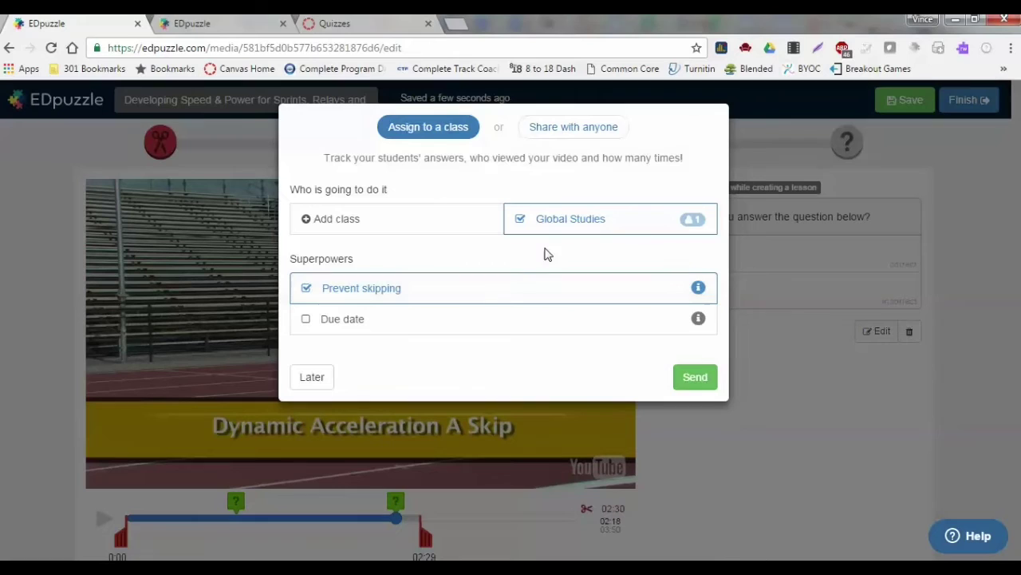
pyautogui.click(604, 131)
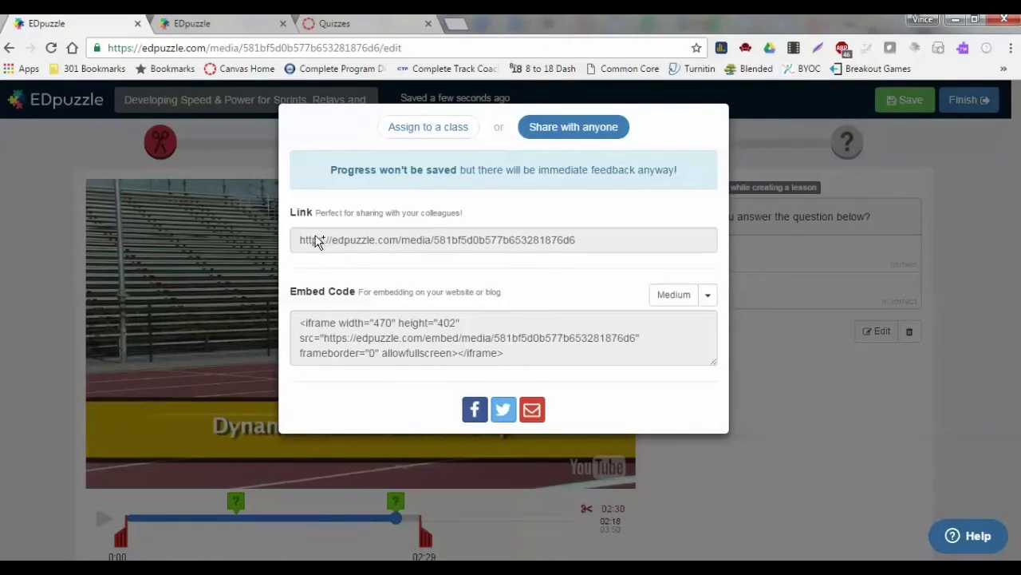
pyautogui.click(358, 327)
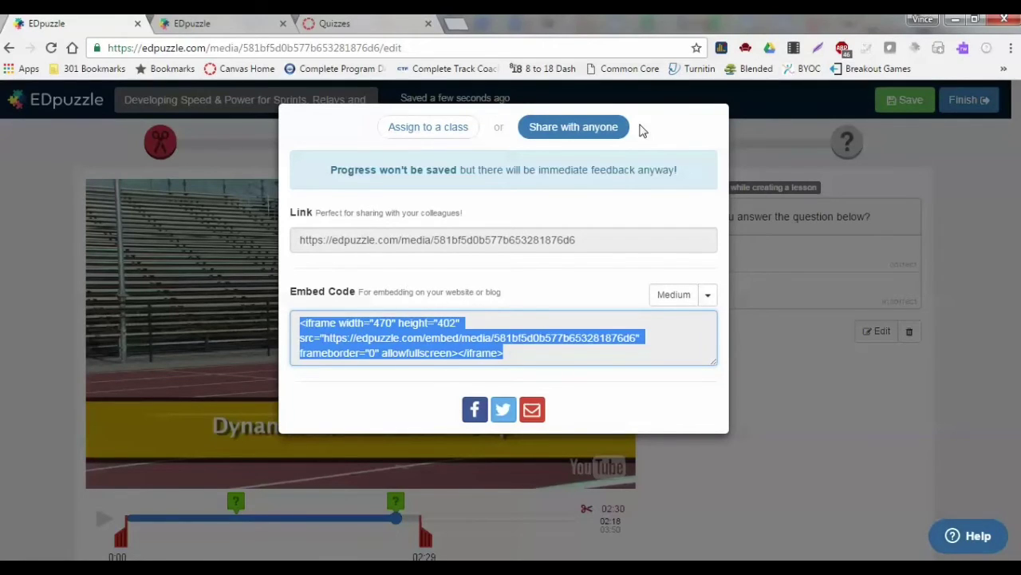
pyautogui.click(336, 28)
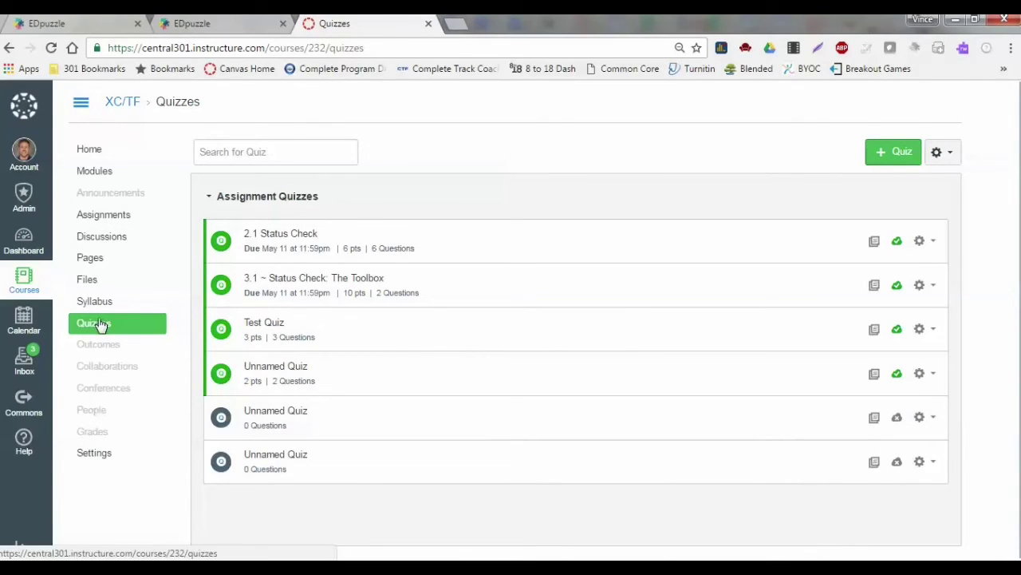
# Create a new graded quiz titled 'Dynamic Warmup', correcting the misspelled word
pyautogui.click(96, 140)
pyautogui.click(891, 157)
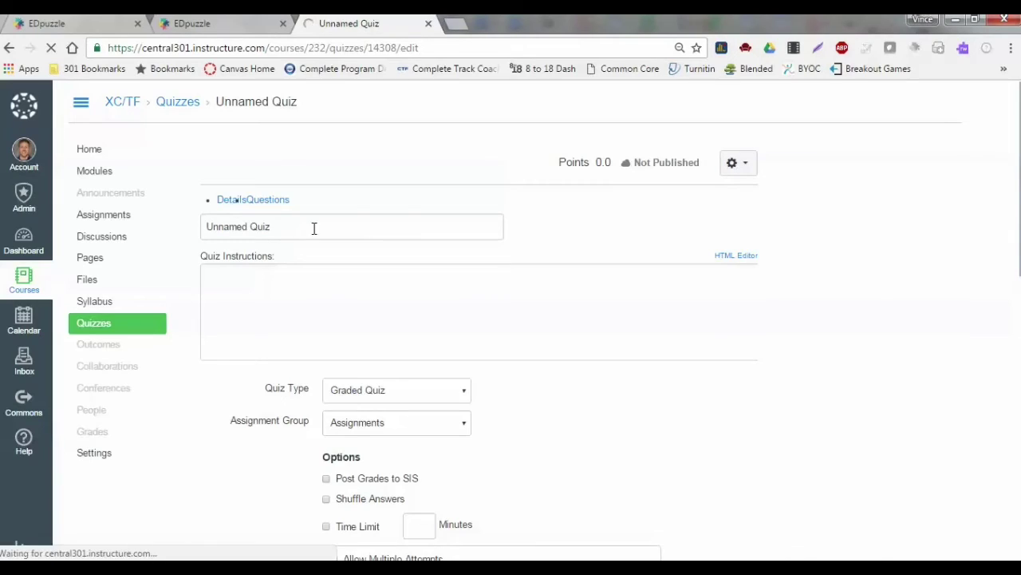
pyautogui.moveTo(282, 243); pyautogui.dragTo(167, 244)
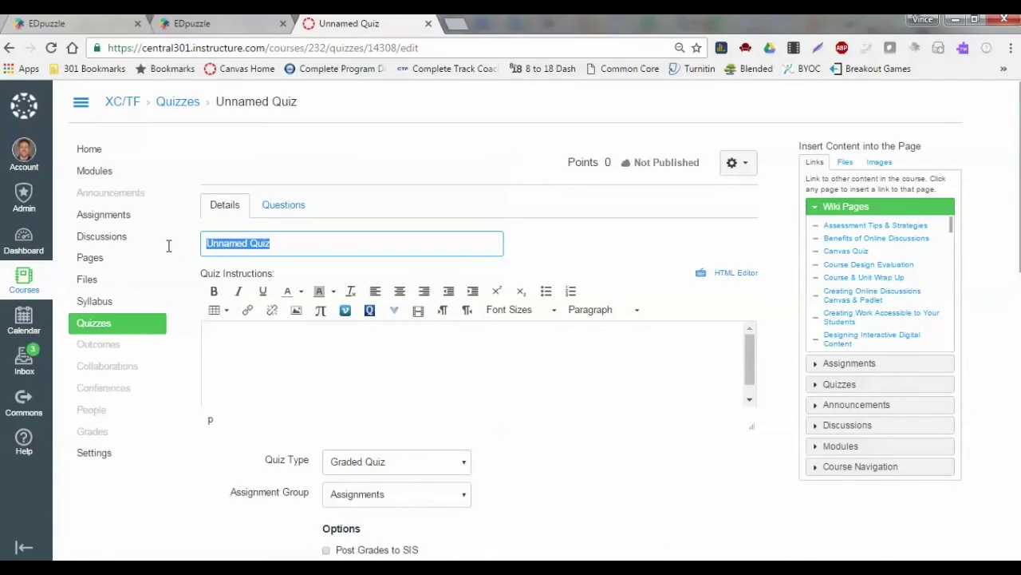
pyautogui.write('Dyma')
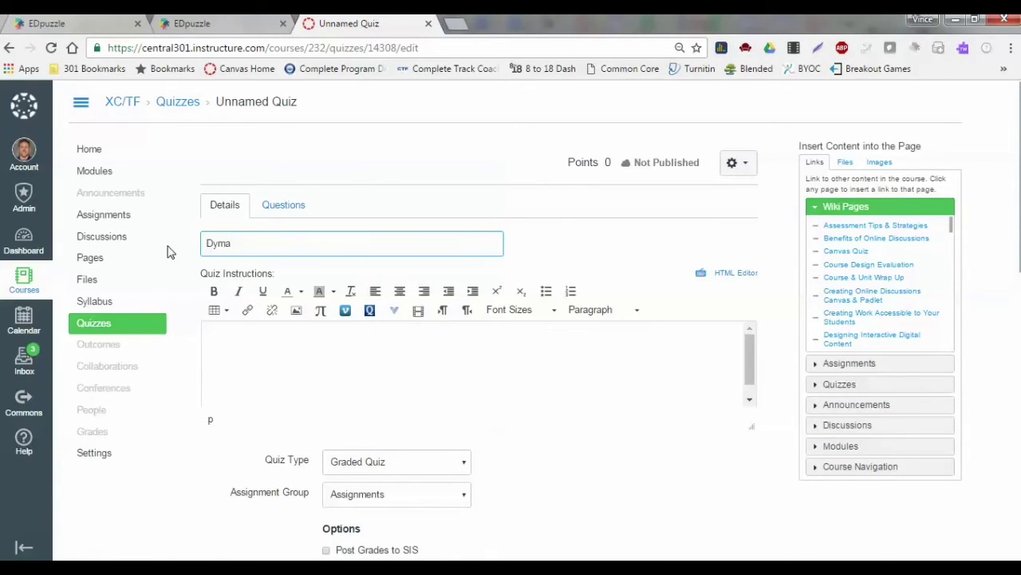
pyautogui.write('ic Warmup')
pyautogui.rightClick(217, 244)
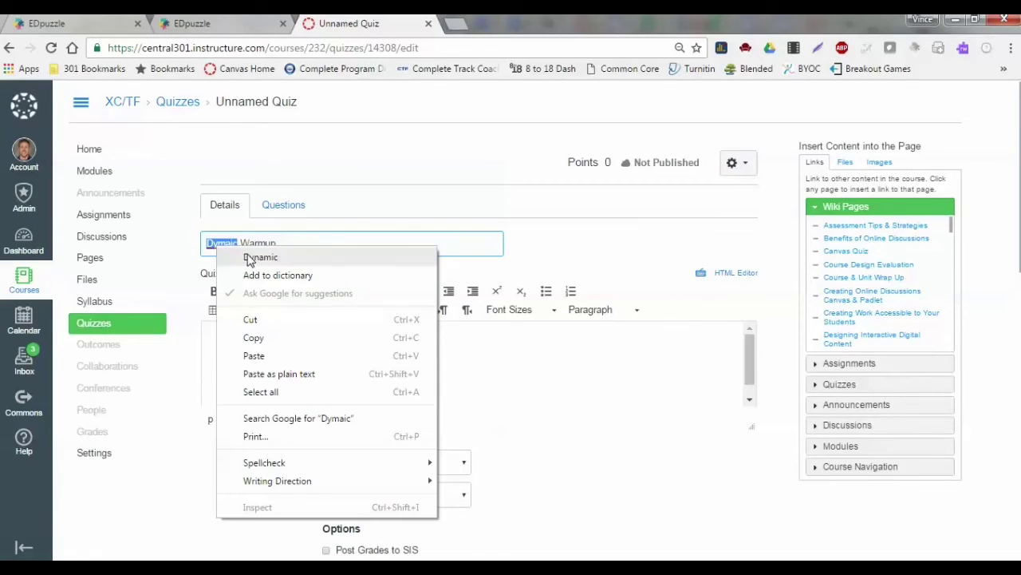
pyautogui.click(250, 259)
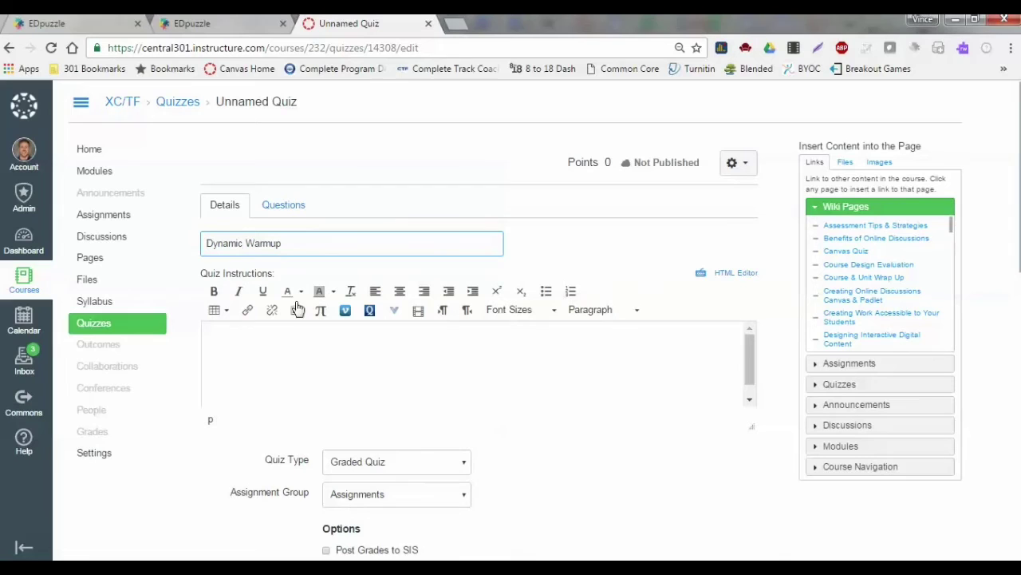
pyautogui.scroll(-1, 434, 392)
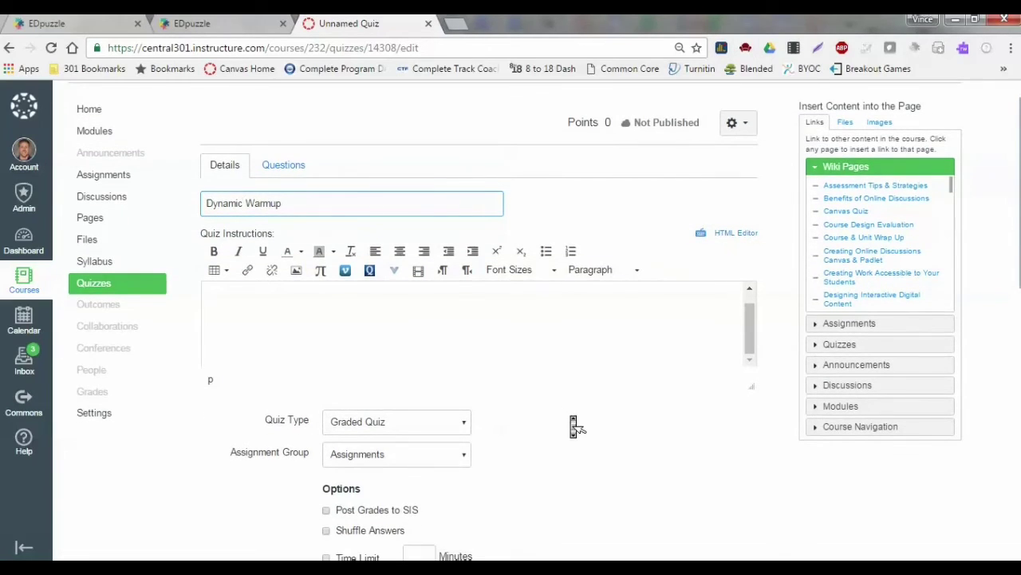
pyautogui.scroll(-4, 574, 427)
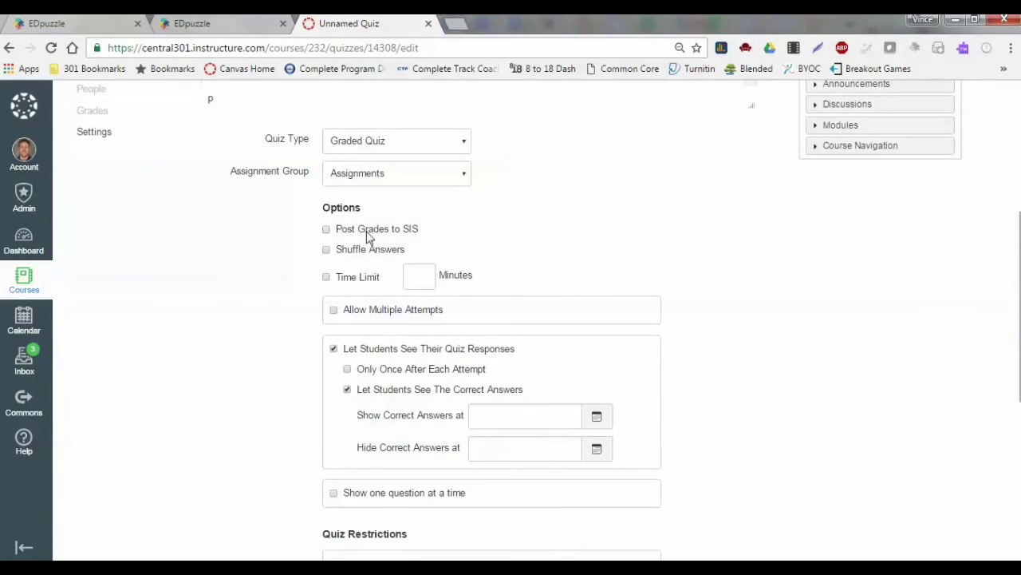
pyautogui.scroll(-1, 516, 256)
pyautogui.scroll(2, 517, 258)
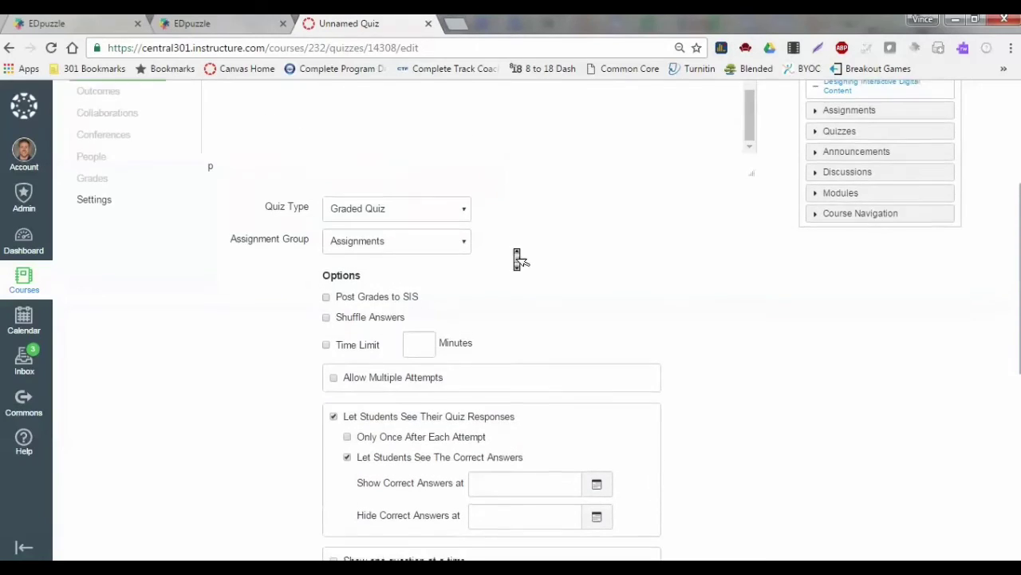
pyautogui.scroll(3, 517, 258)
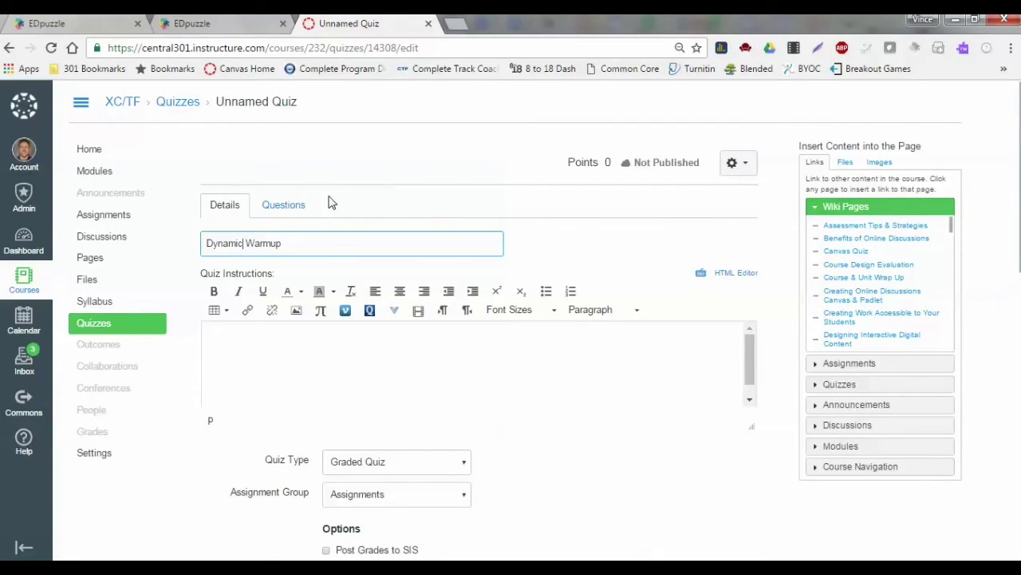
# Add a new Multiple Choice question to the quiz
pyautogui.click(292, 206)
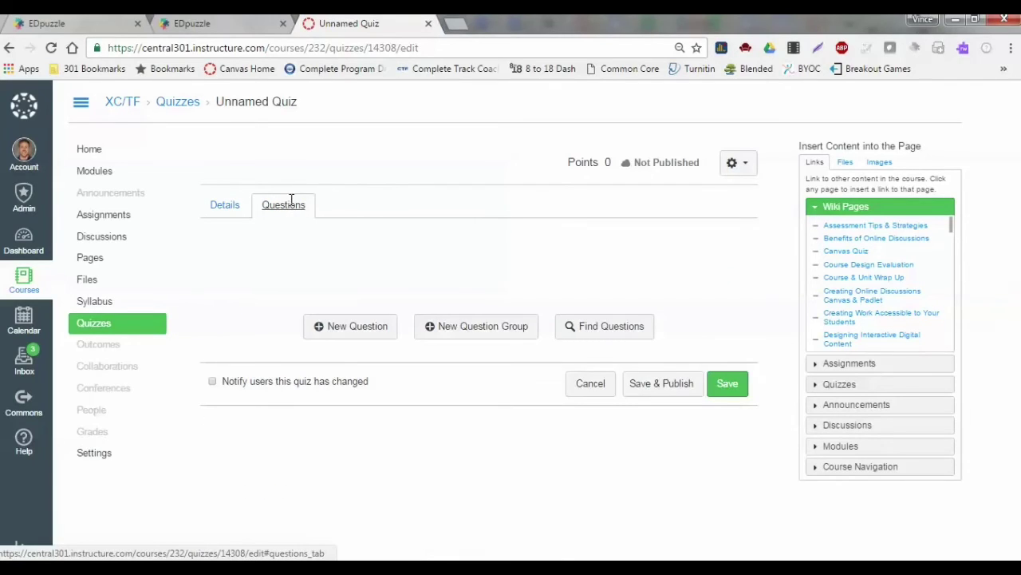
pyautogui.click(357, 326)
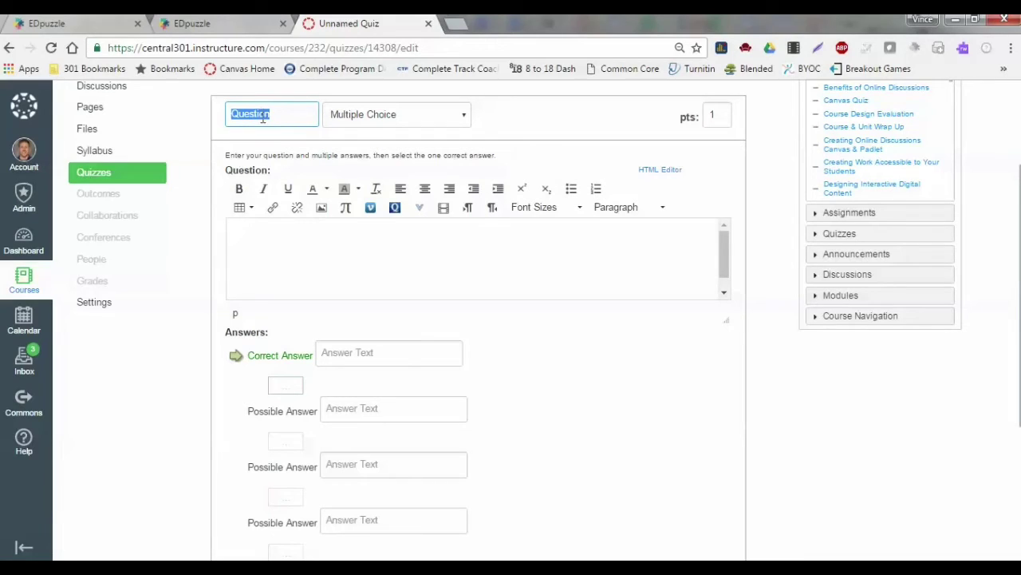
pyautogui.click(427, 117)
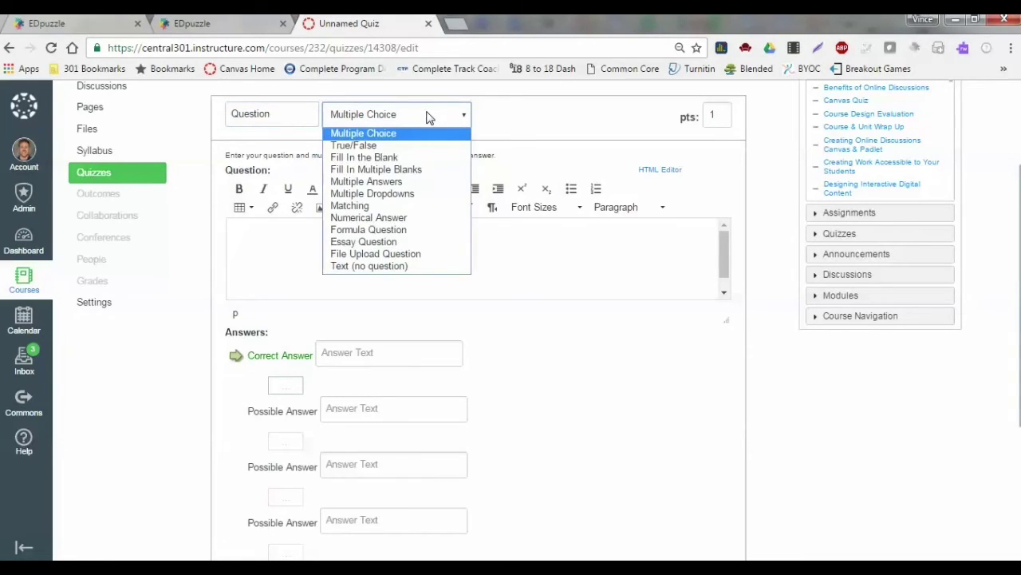
pyautogui.click(401, 134)
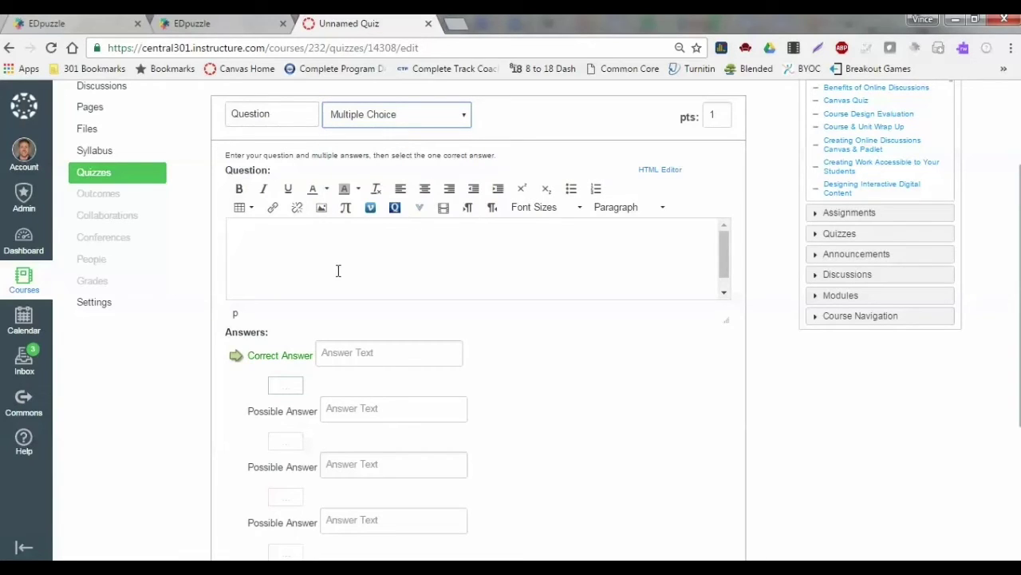
# Write the prompt 'Please watch this video and answer questions below:' and cut the pasted embed code
pyautogui.click(274, 235)
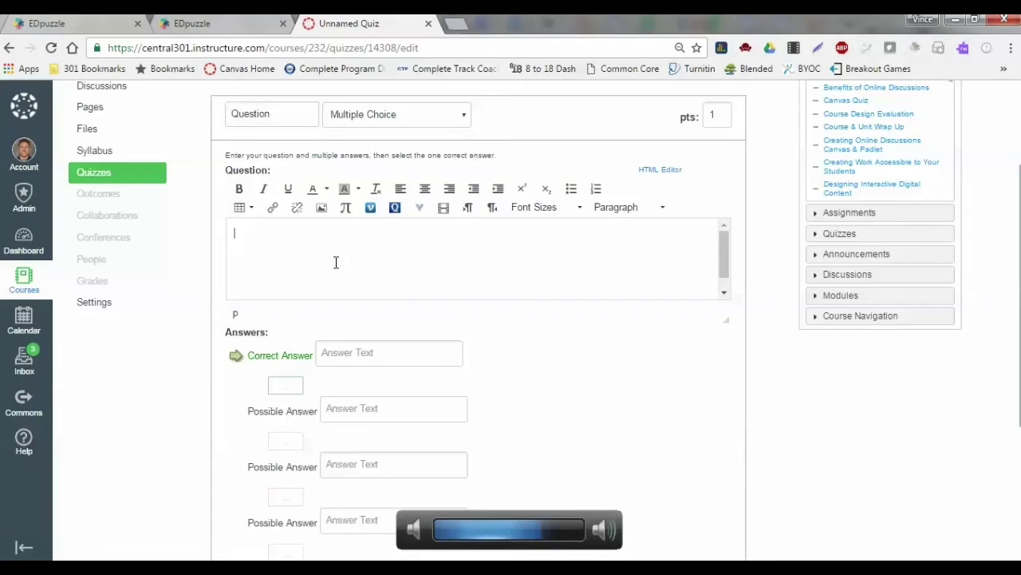
pyautogui.write('Please wath')
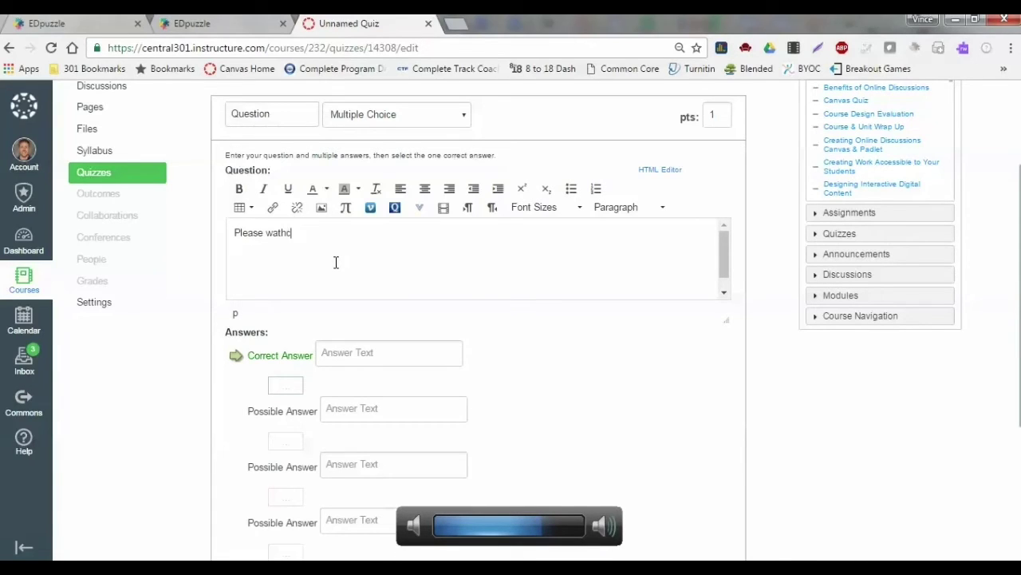
pyautogui.press('BackSpace')
pyautogui.press('BackSpace')
pyautogui.write('ch')
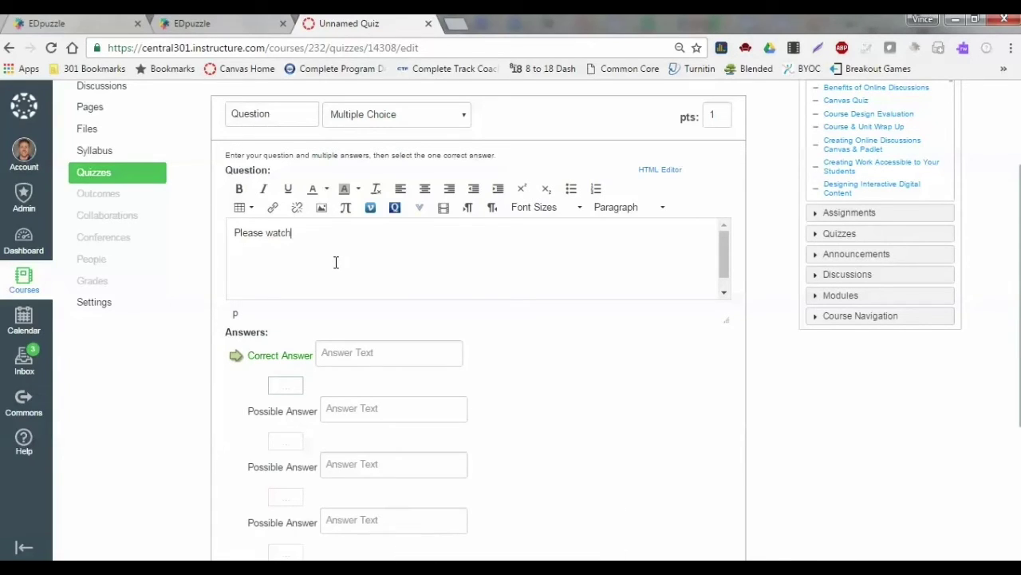
pyautogui.write(' this video and answer q')
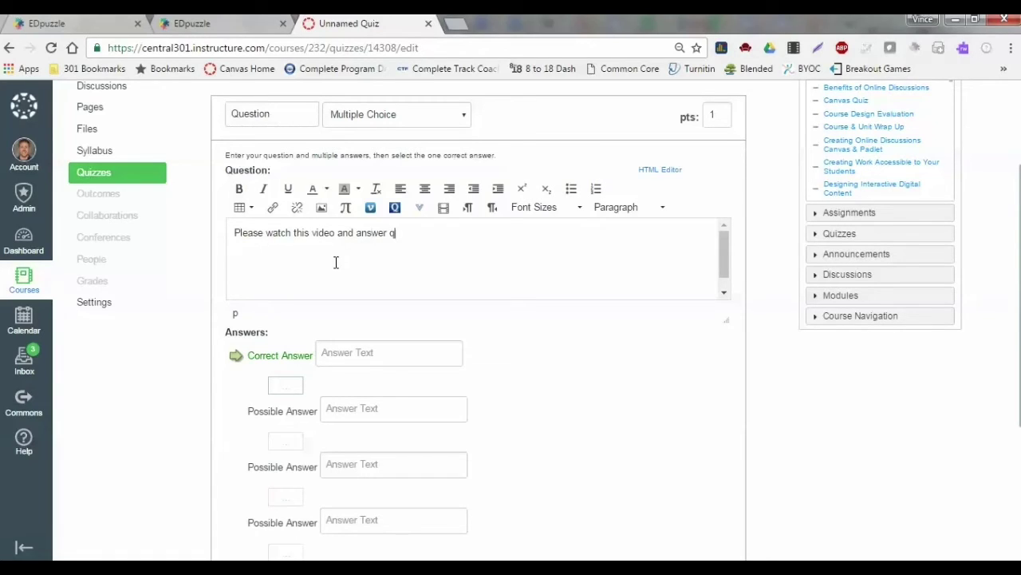
pyautogui.write('uestion s below:')
pyautogui.write('<iframe width="470" height="402" src="https://edpuzzle.com/embed/media/581bf5d0b577b653281876d6" frameborder="0" allowfullscreen></iframe>')
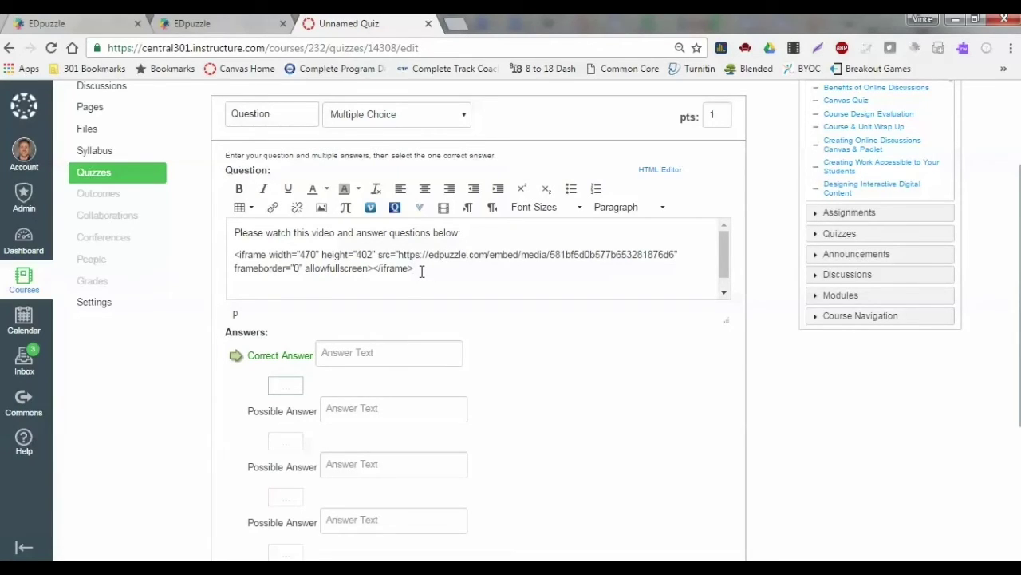
pyautogui.moveTo(413, 269); pyautogui.dragTo(226, 253)
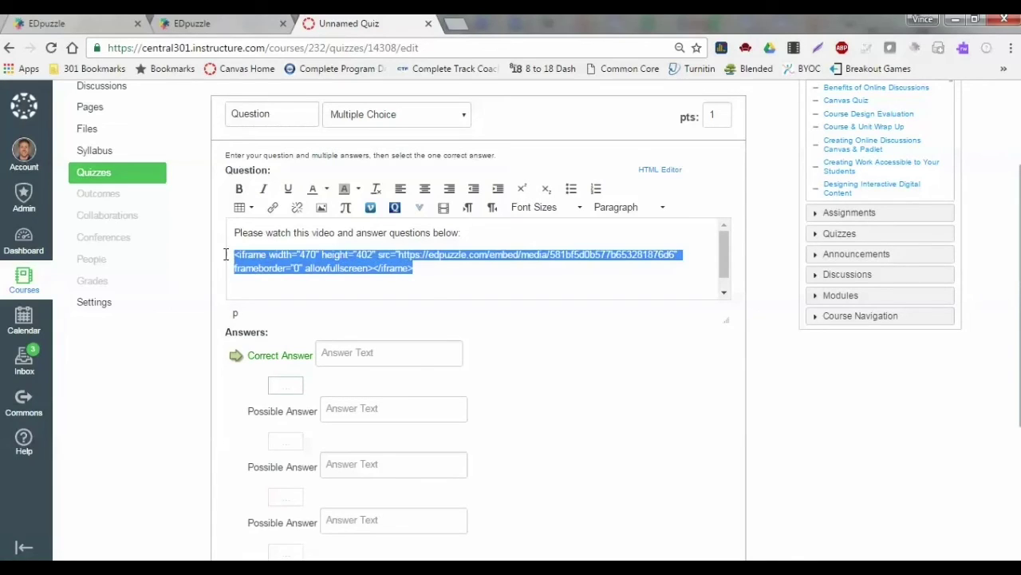
pyautogui.hotkey('ctrl', 'x')
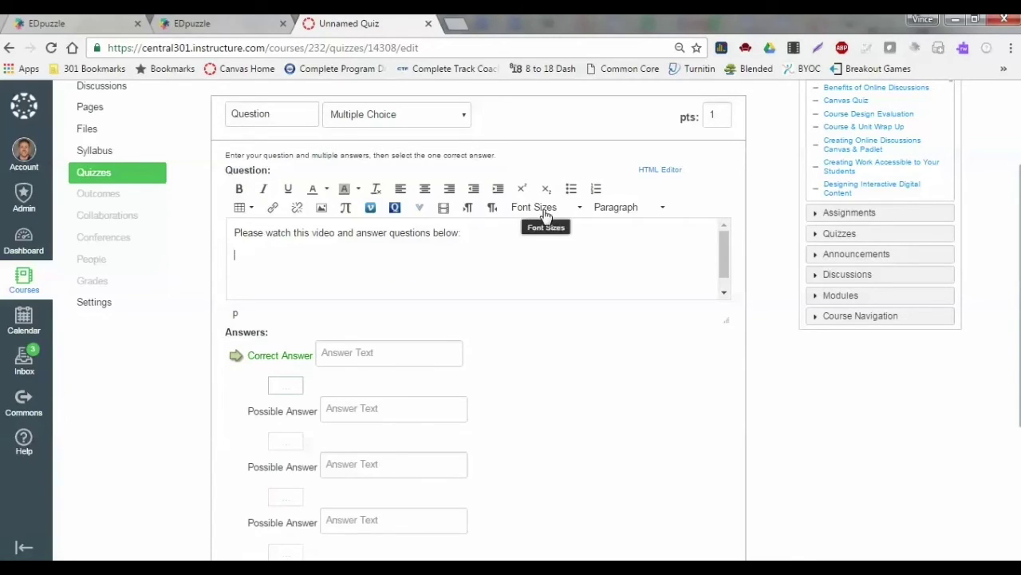
# Paste the EDpuzzle iframe code into the HTML after the prompt paragraph, giving a 470×402 player
pyautogui.click(660, 170)
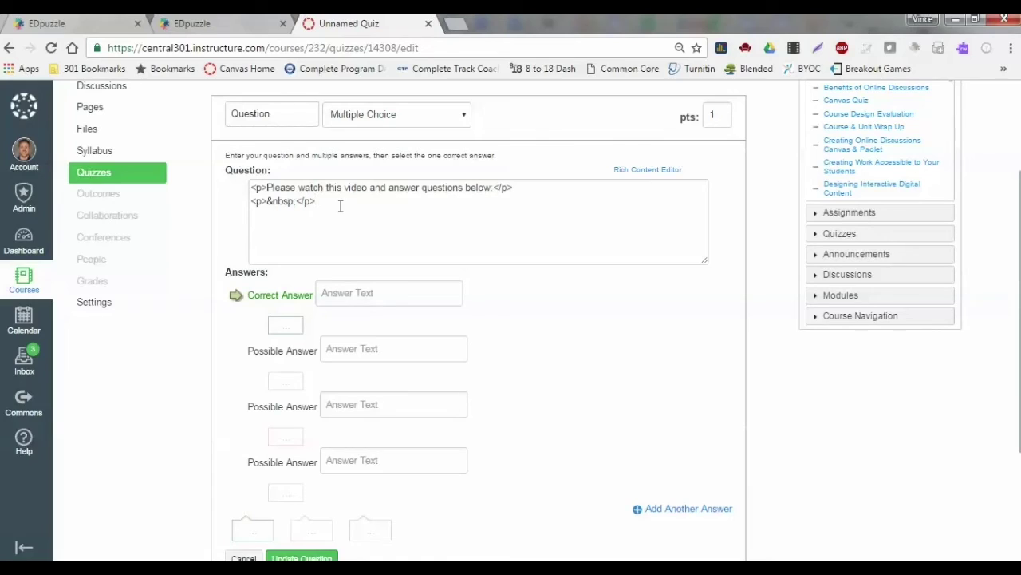
pyautogui.hotkey('ctrl', 'v')
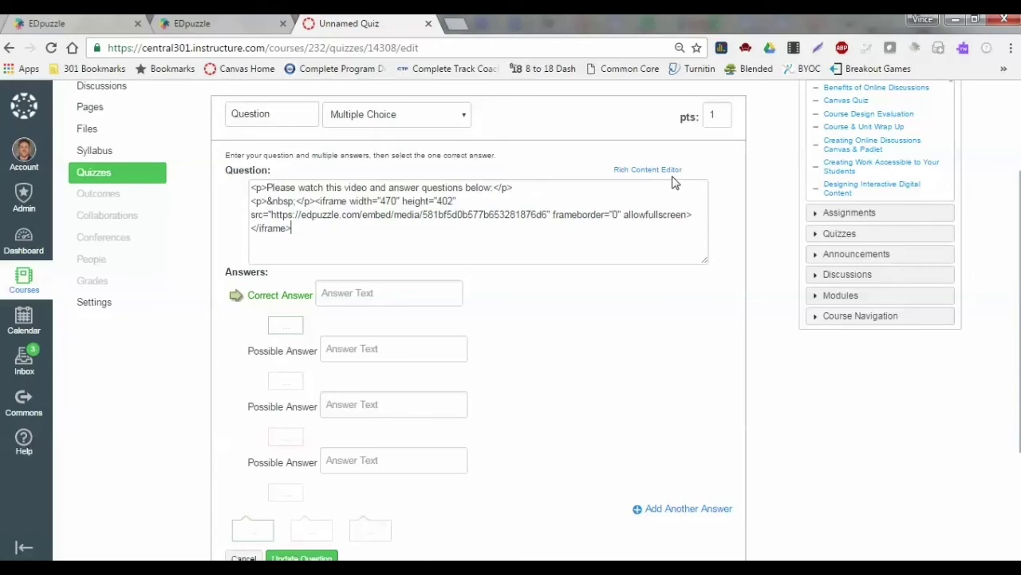
pyautogui.click(630, 172)
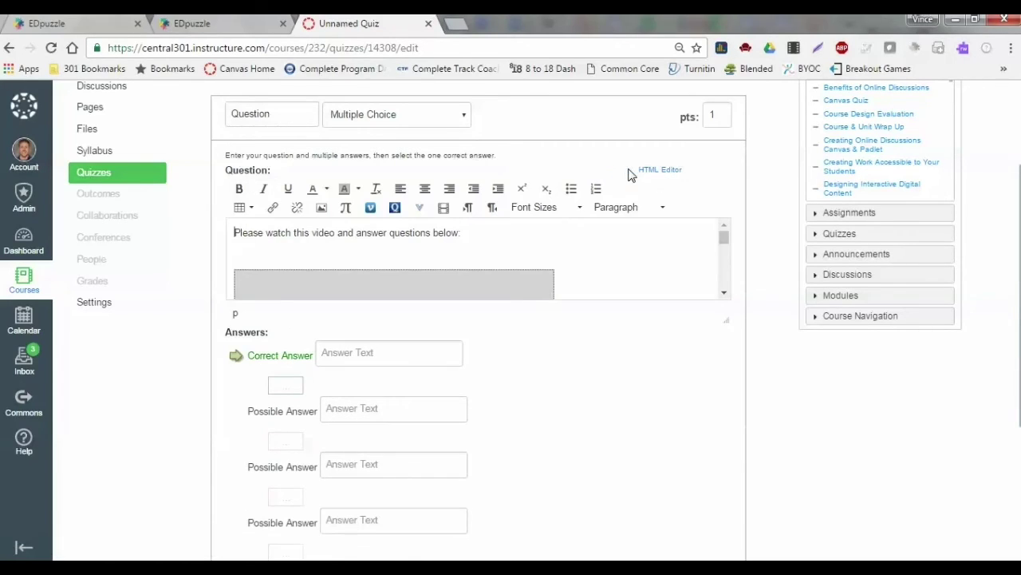
pyautogui.scroll(-2, 591, 252)
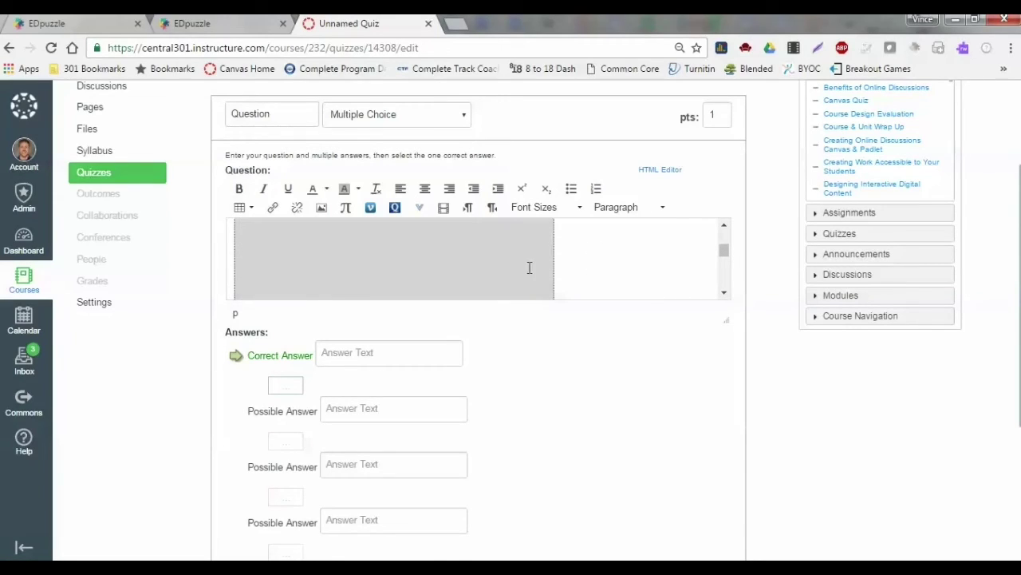
pyautogui.scroll(-2, 610, 391)
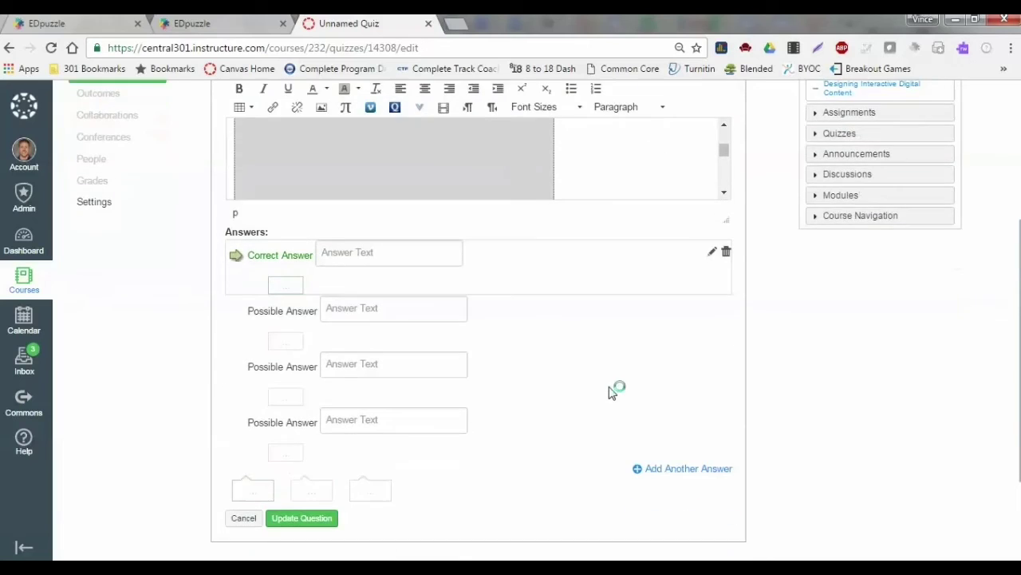
pyautogui.scroll(-1, 613, 397)
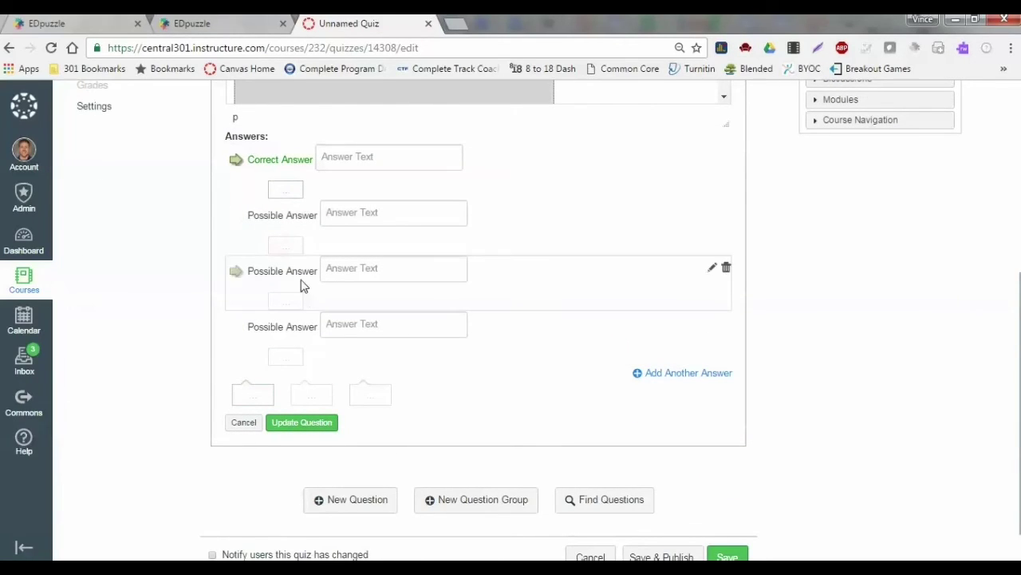
# Save the question and play the embedded video, skipping ahead to about 0:50
pyautogui.click(304, 423)
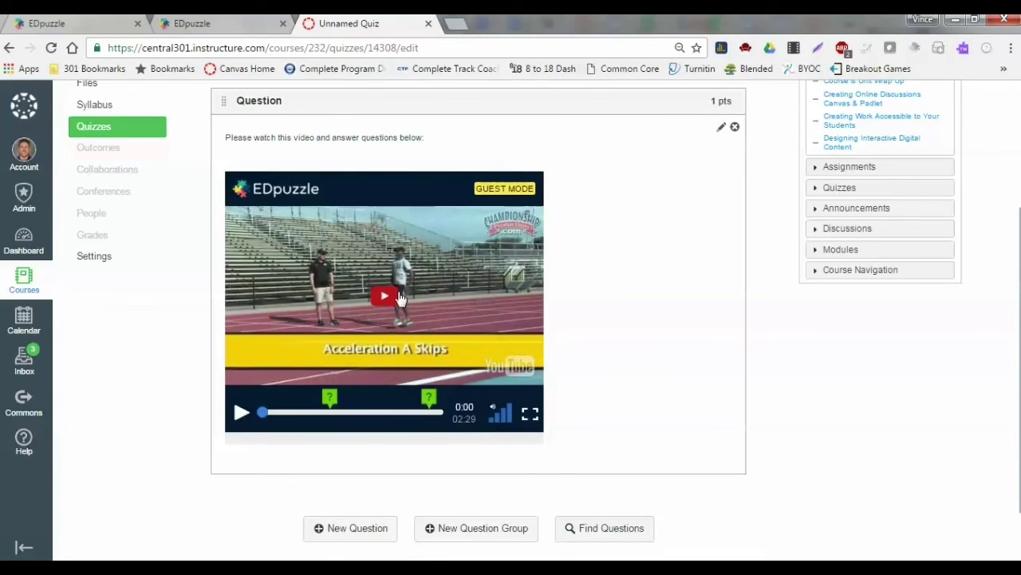
pyautogui.click(387, 291)
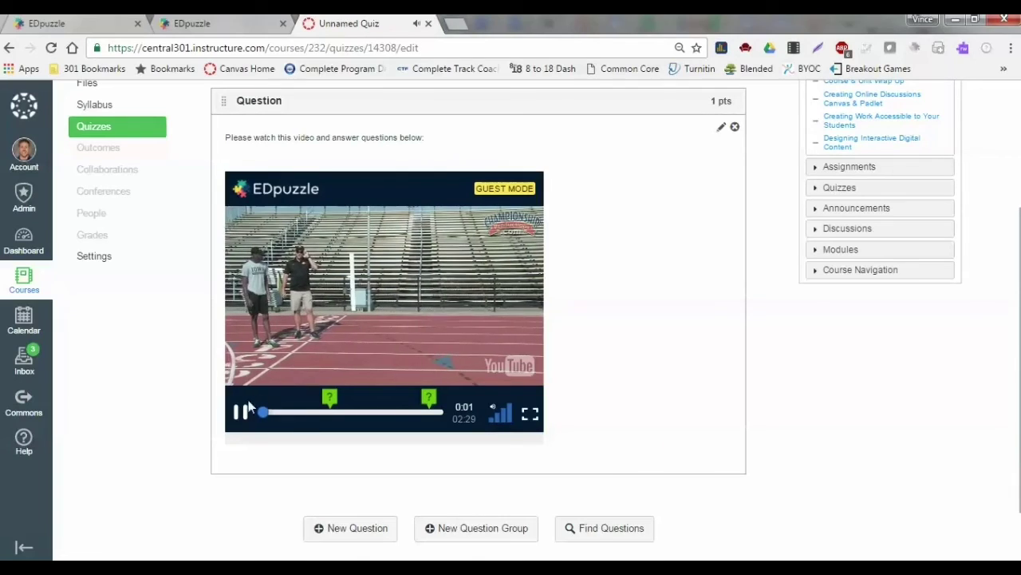
pyautogui.click(240, 412)
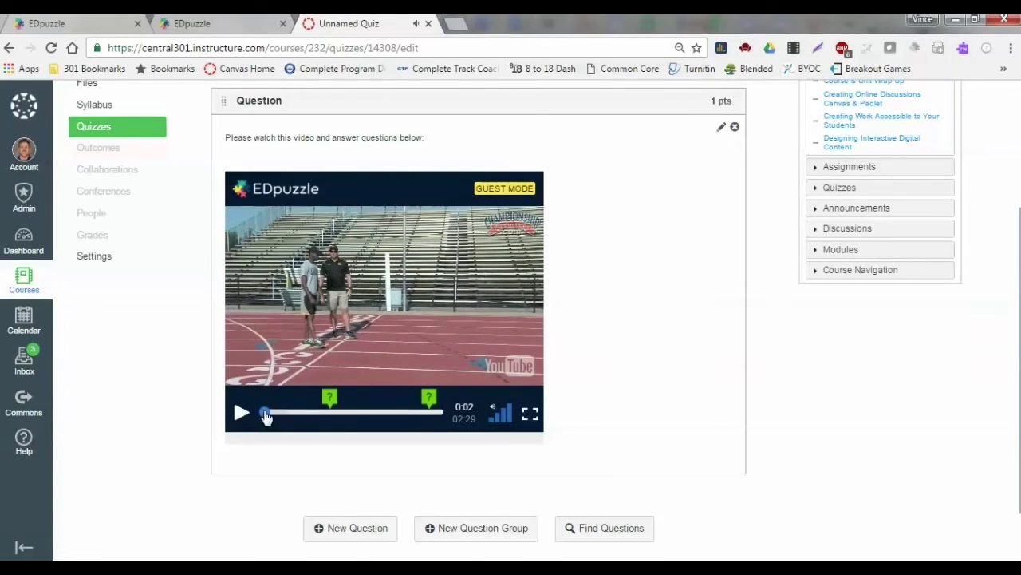
pyautogui.moveTo(264, 415); pyautogui.dragTo(326, 418)
pyautogui.click(240, 414)
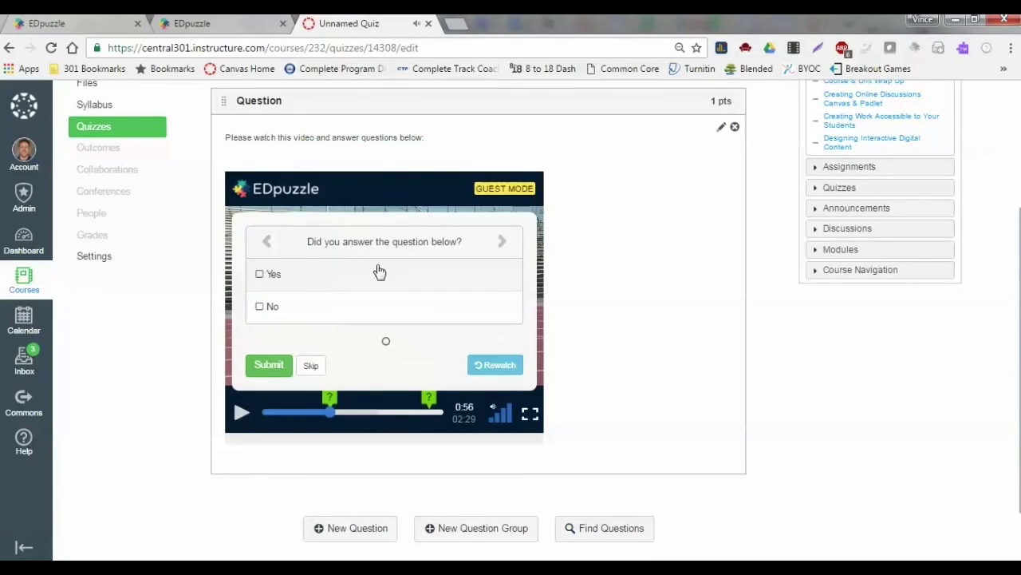
pyautogui.scroll(-2, 754, 352)
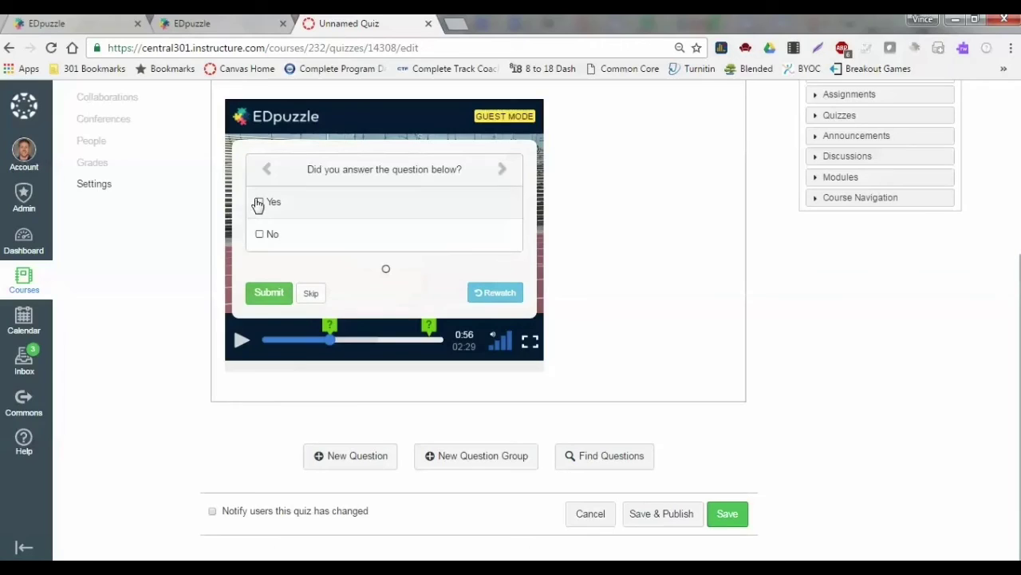
# Answer Yes to the in-video question, submit and continue, then pause at 0:59
pyautogui.click(260, 205)
pyautogui.click(270, 293)
pyautogui.click(270, 294)
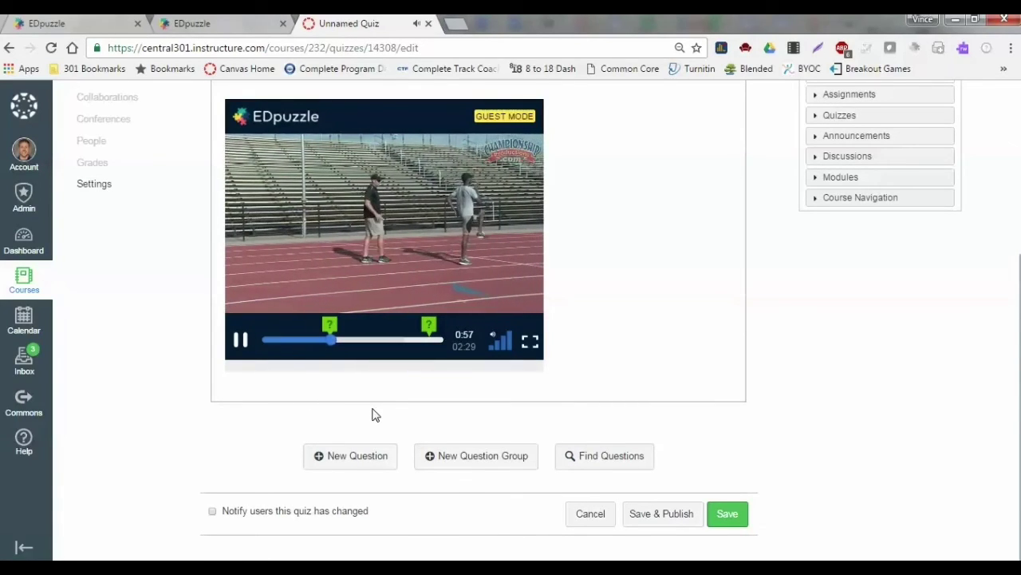
pyautogui.click(241, 341)
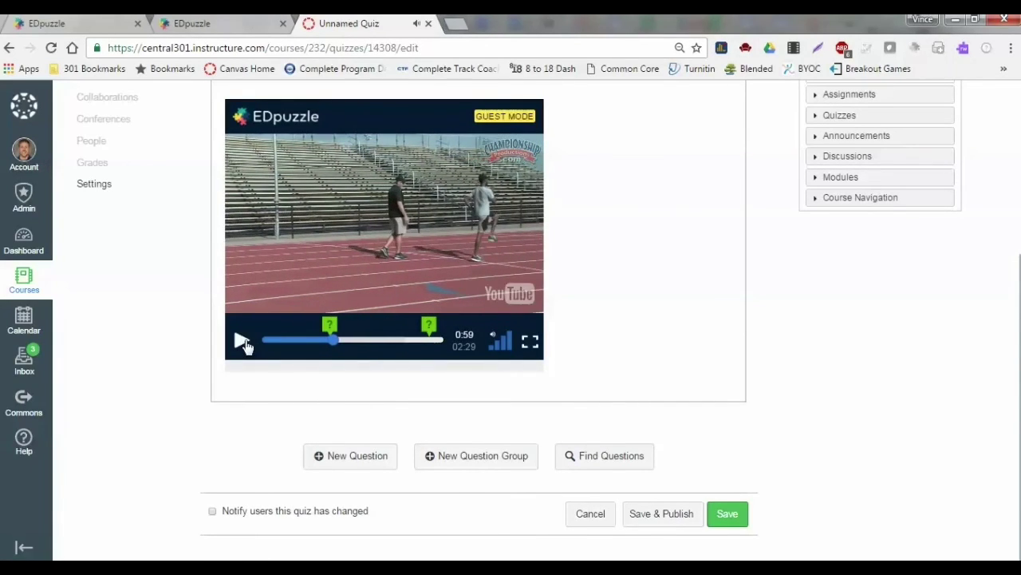
pyautogui.scroll(2, 716, 320)
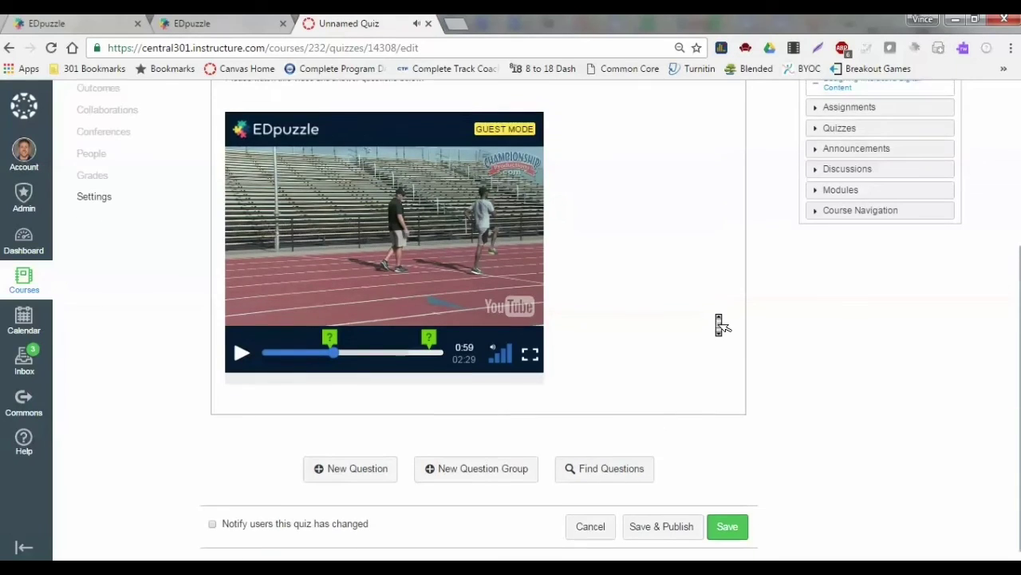
pyautogui.scroll(-1, 715, 320)
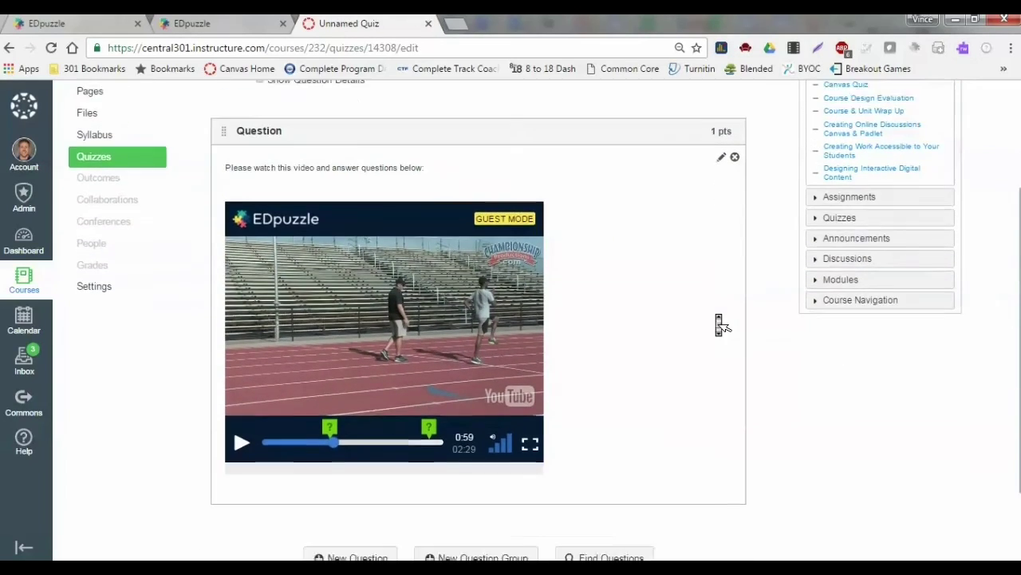
pyautogui.scroll(1, 717, 323)
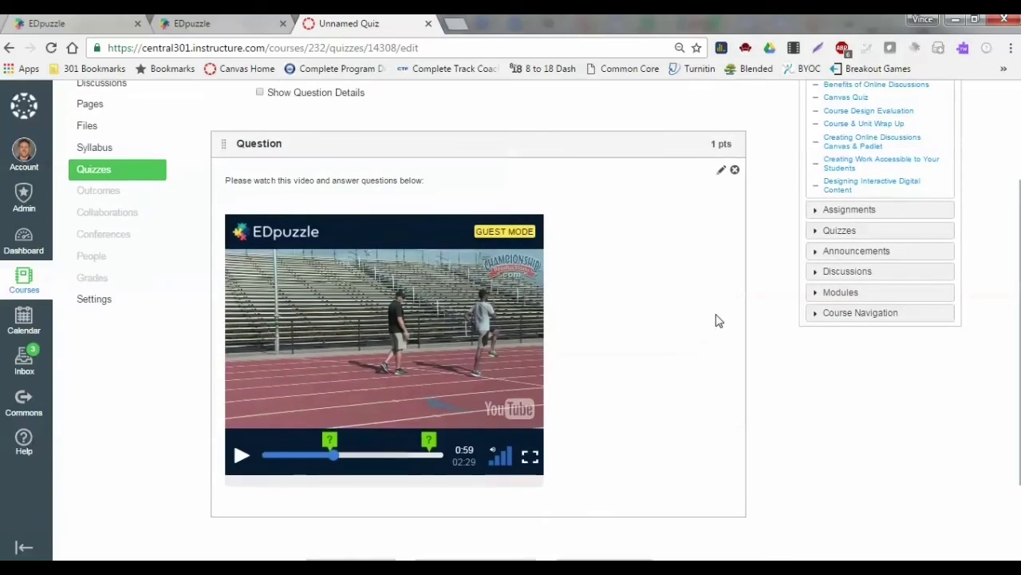
# Edit the video question again and scroll down to its four empty answer fields
pyautogui.click(721, 174)
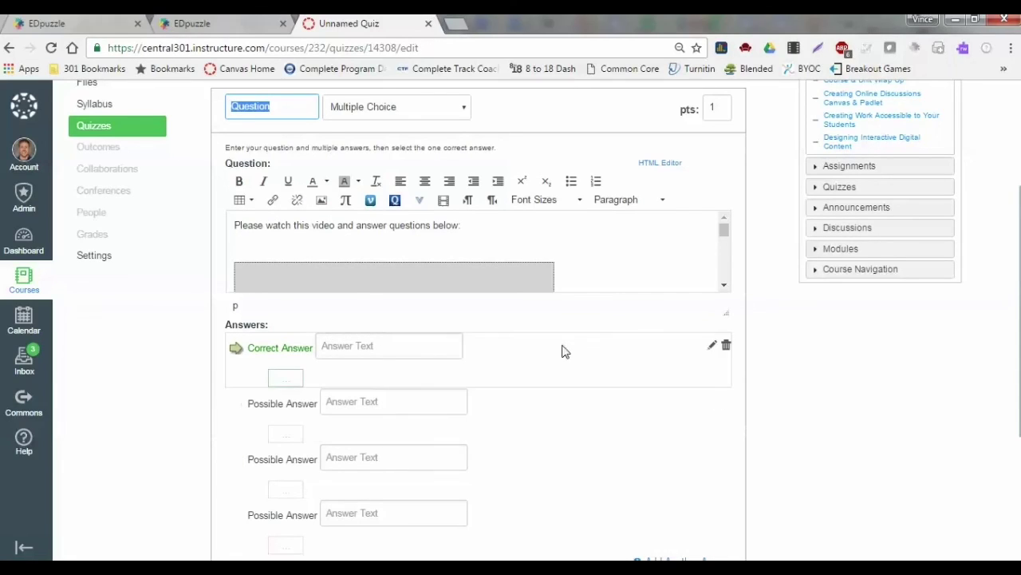
pyautogui.scroll(-1, 810, 381)
pyautogui.scroll(-3, 810, 381)
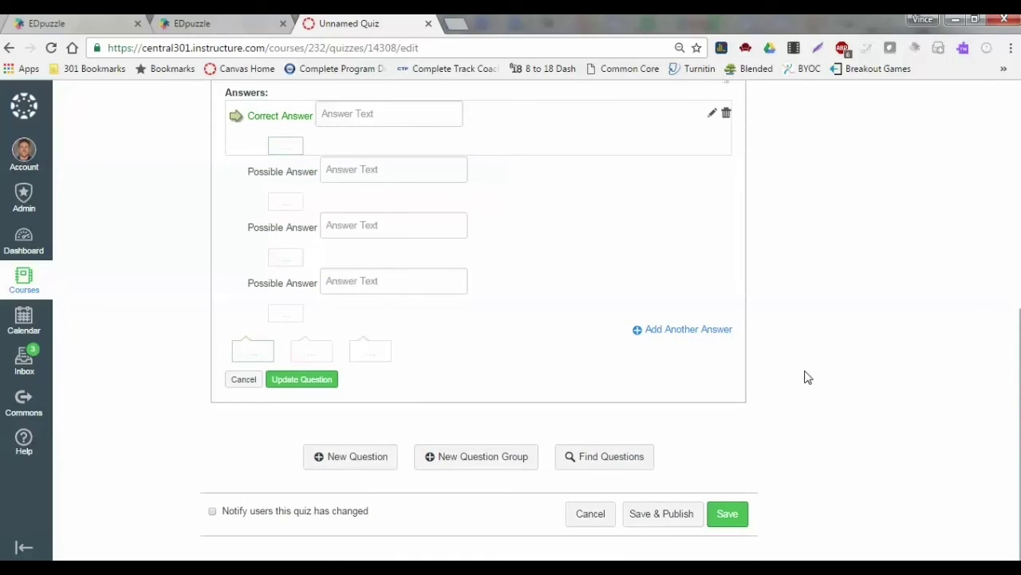